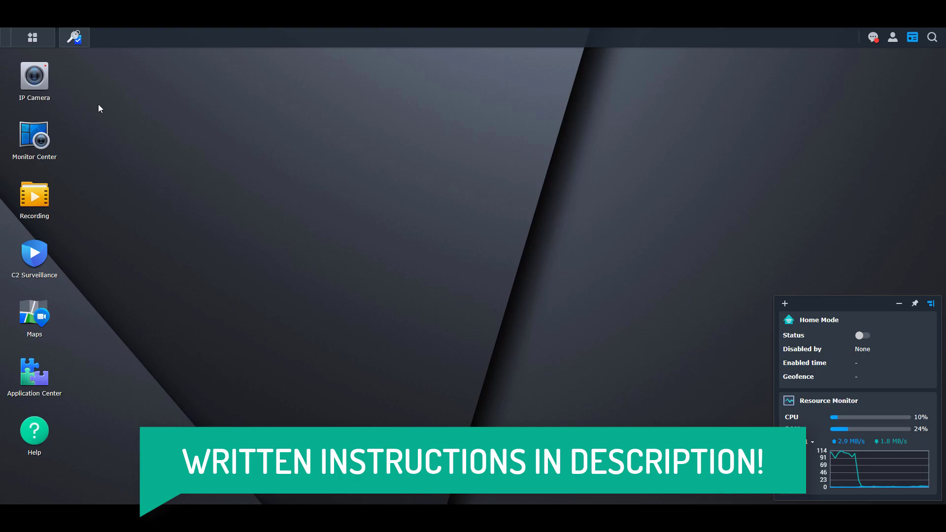
# Step: Open the IP Camera list showing the Back camera and start the Add Camera wizard
pyautogui.click(42, 90)
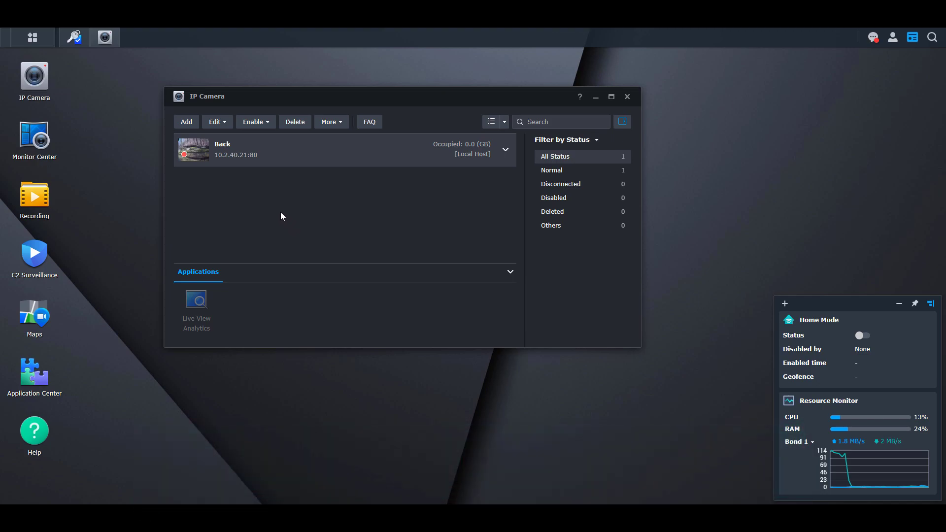
pyautogui.click(186, 122)
# Step: Add a camera manually named Driveway at 10.2.40.22, keeping brand ONVIF and port 80
pyautogui.click(190, 143)
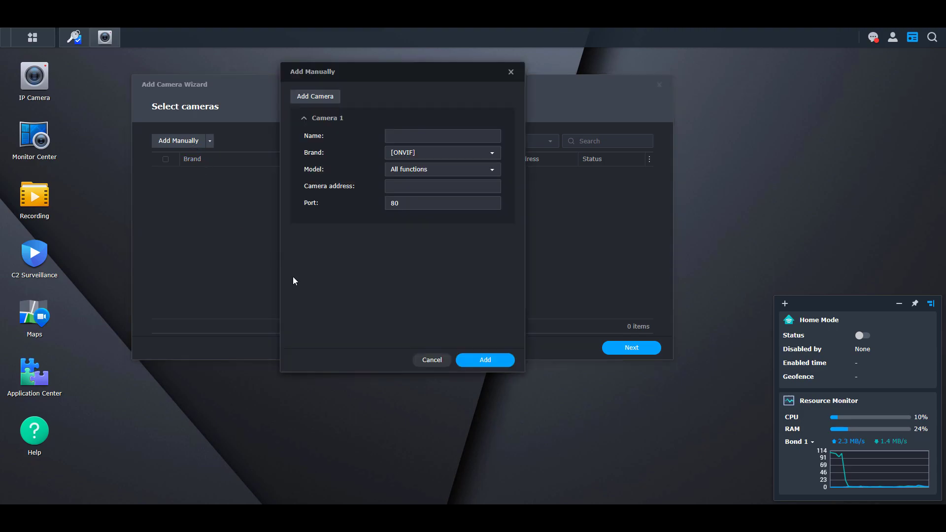
pyautogui.click(439, 136)
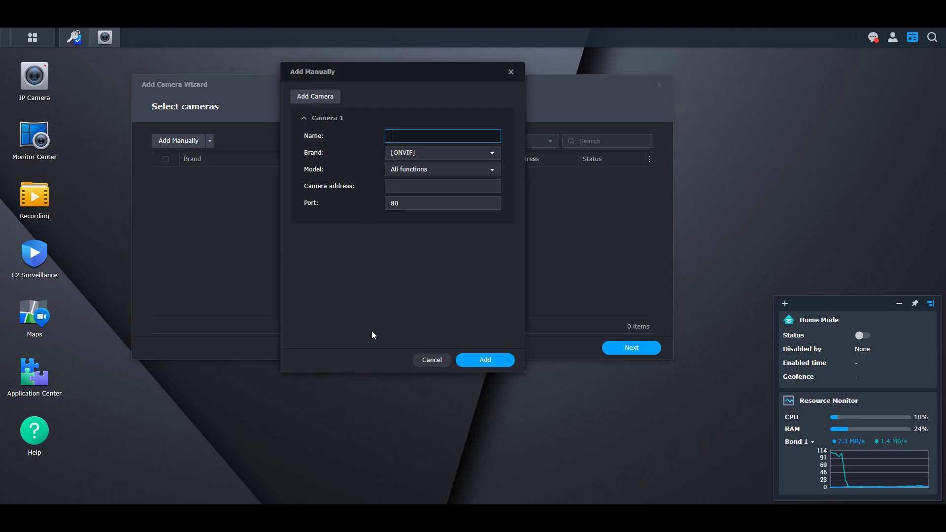
pyautogui.write('Driveway')
pyautogui.press('Tab')
pyautogui.write('10.2.40.22')
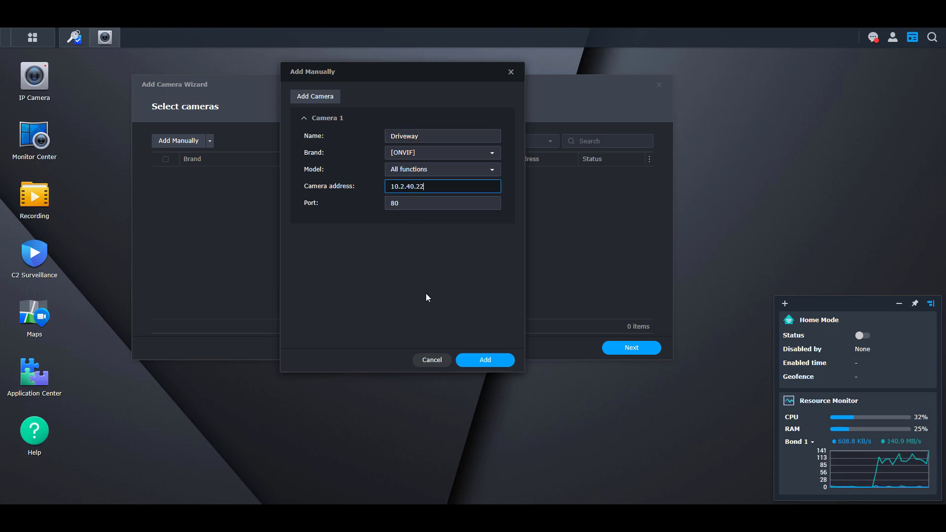
pyautogui.click(424, 296)
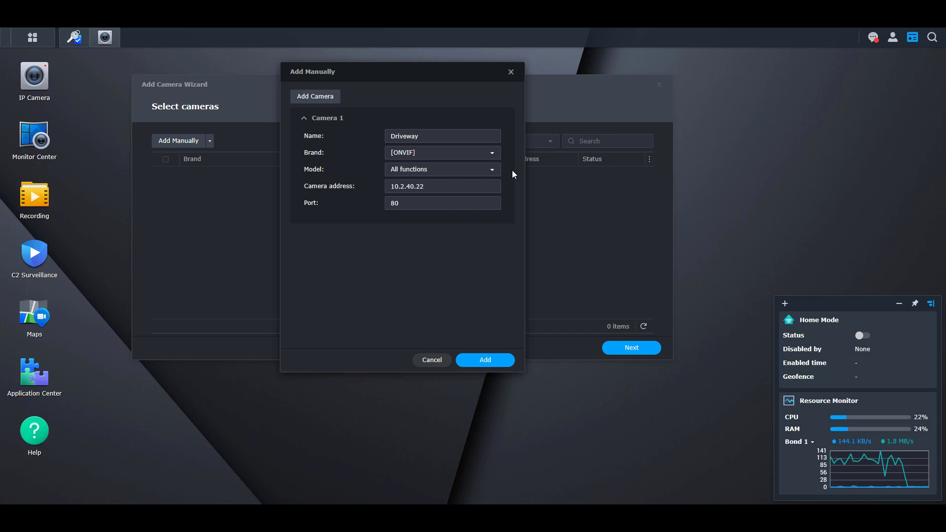
pyautogui.click(496, 155)
pyautogui.scroll(-5, 470, 214)
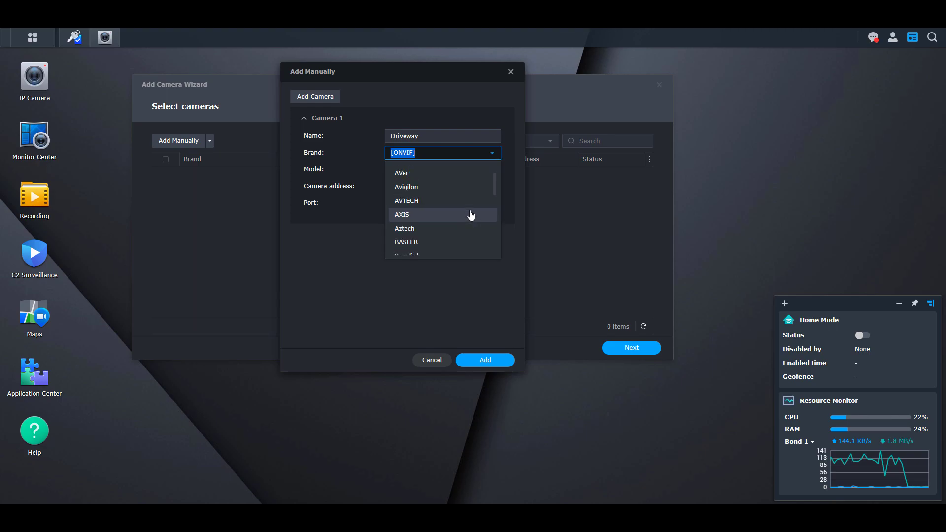
pyautogui.scroll(2, 470, 216)
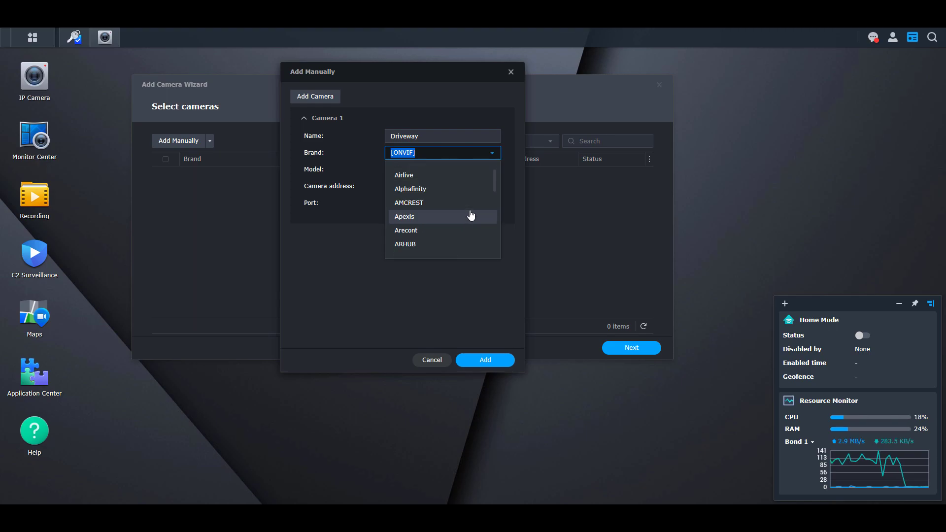
pyautogui.scroll(1, 470, 215)
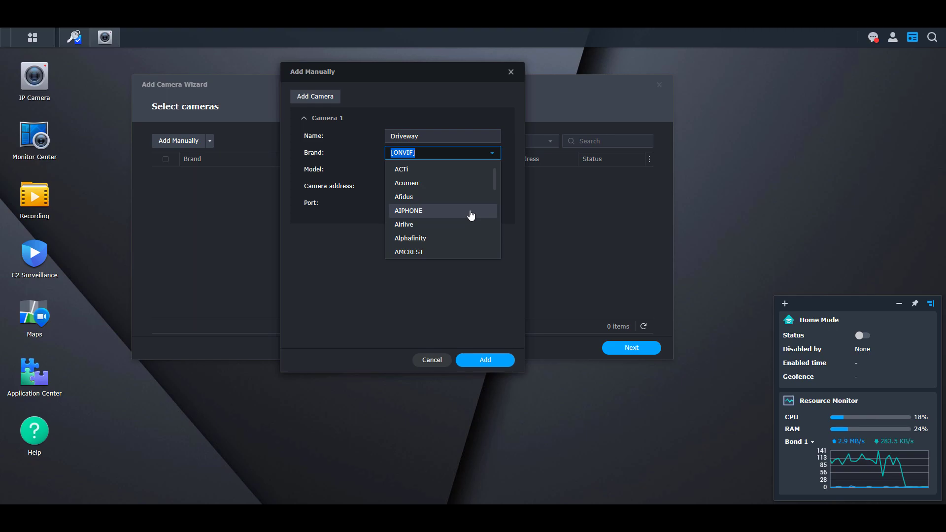
pyautogui.scroll(-1, 470, 215)
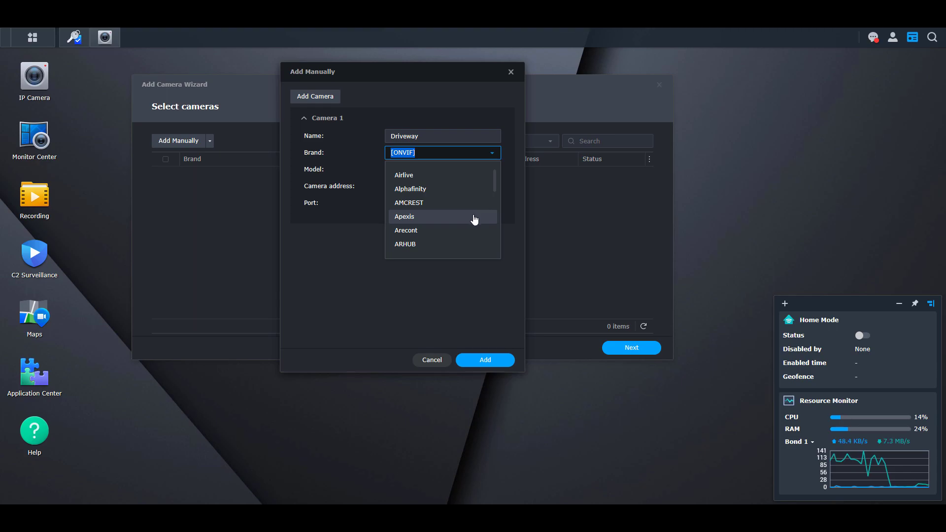
pyautogui.scroll(-10, 474, 222)
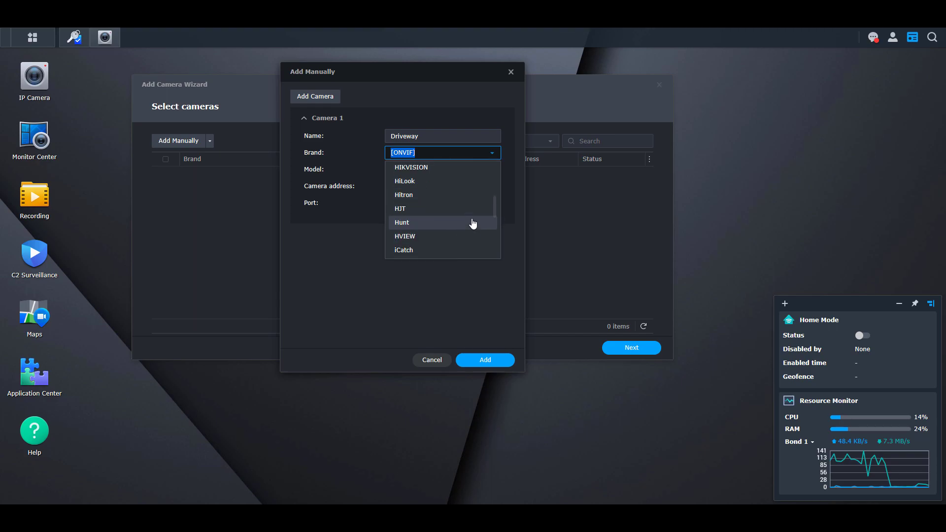
pyautogui.scroll(2, 450, 217)
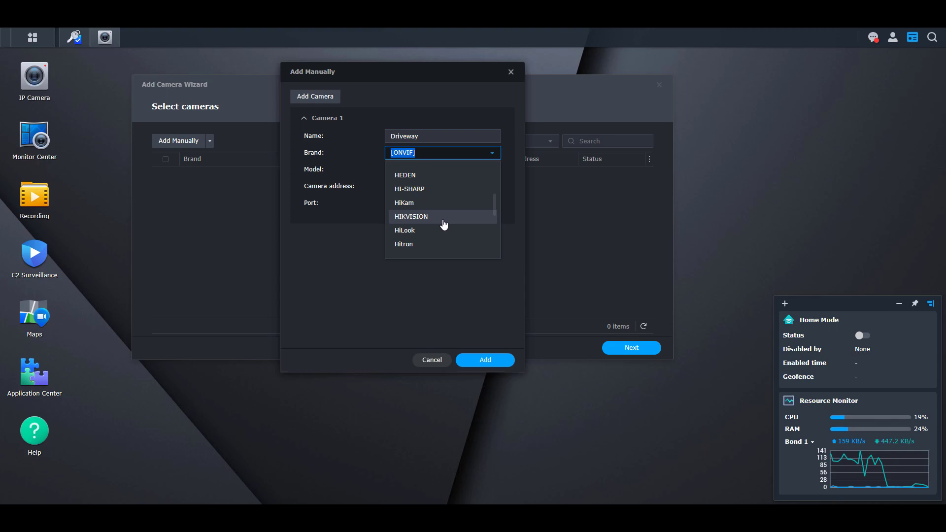
pyautogui.click(455, 295)
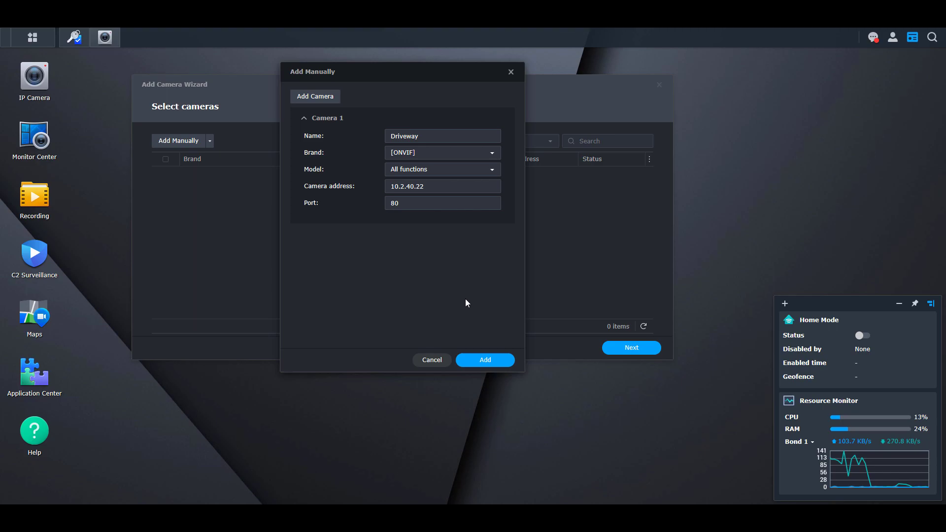
# Step: Add the Driveway ONVIF camera at 10.2.40.22:80 to the wizard's Select cameras list
pyautogui.click(488, 355)
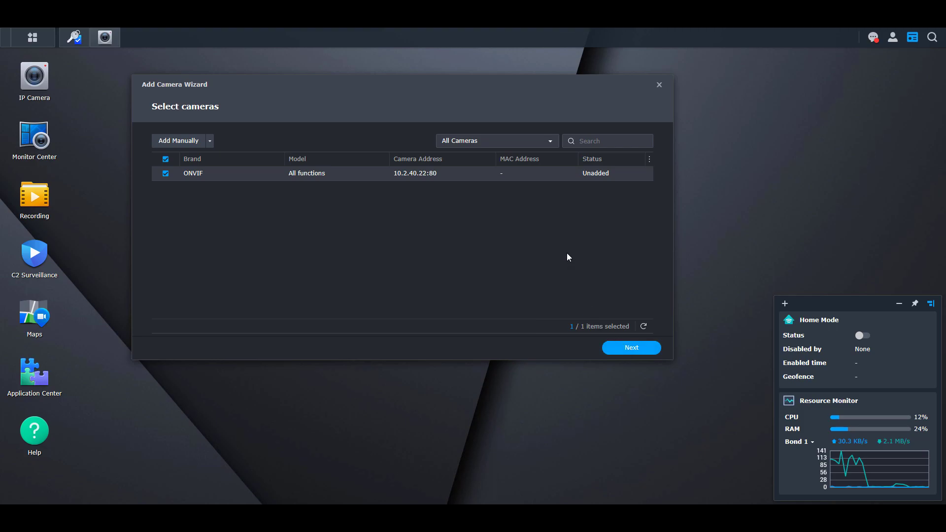
# Step: Authenticate the Driveway camera with its login username and password on port 80
pyautogui.click(595, 183)
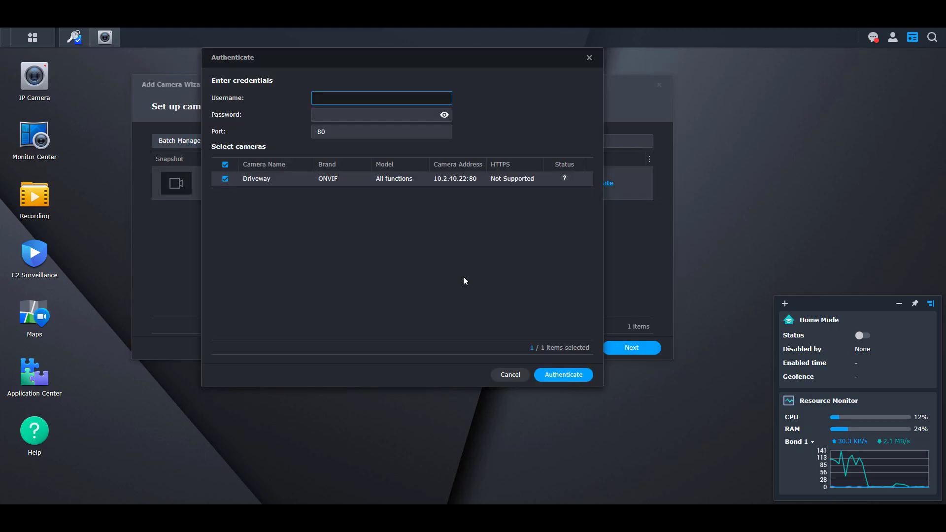
pyautogui.write('admin')
pyautogui.press('Tab')
pyautogui.write('****')
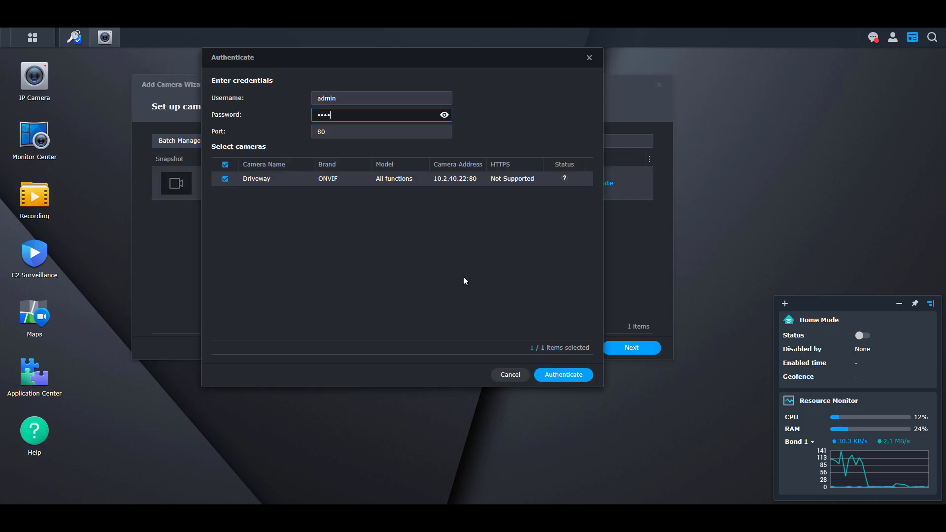
pyautogui.write('*******')
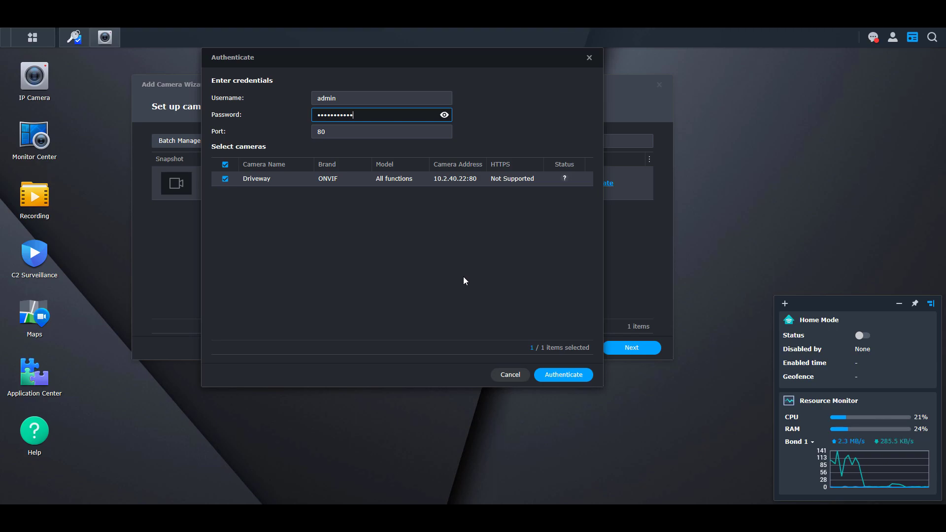
pyautogui.click(568, 375)
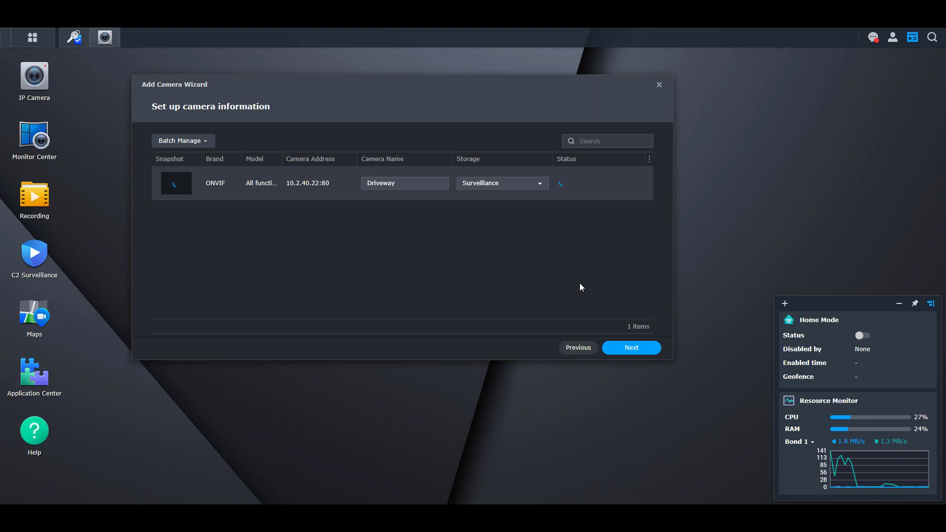
# Step: Accept the unauthenticated warning and complete the wizard with Quick Setup defaults
pyautogui.click(630, 349)
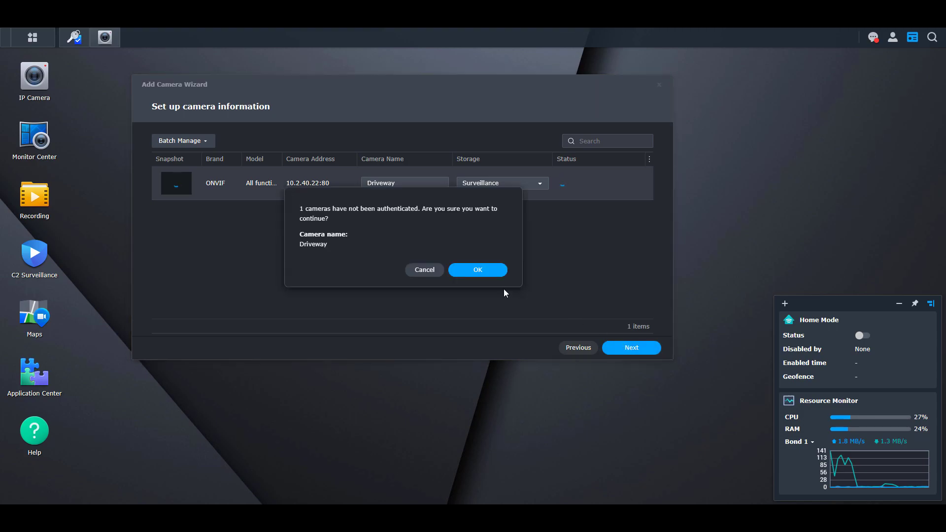
pyautogui.click(485, 278)
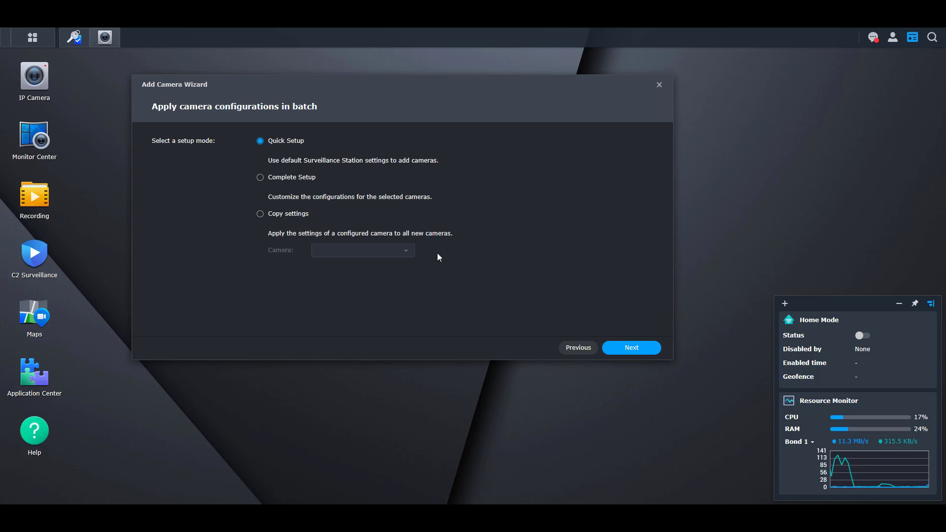
pyautogui.click(618, 349)
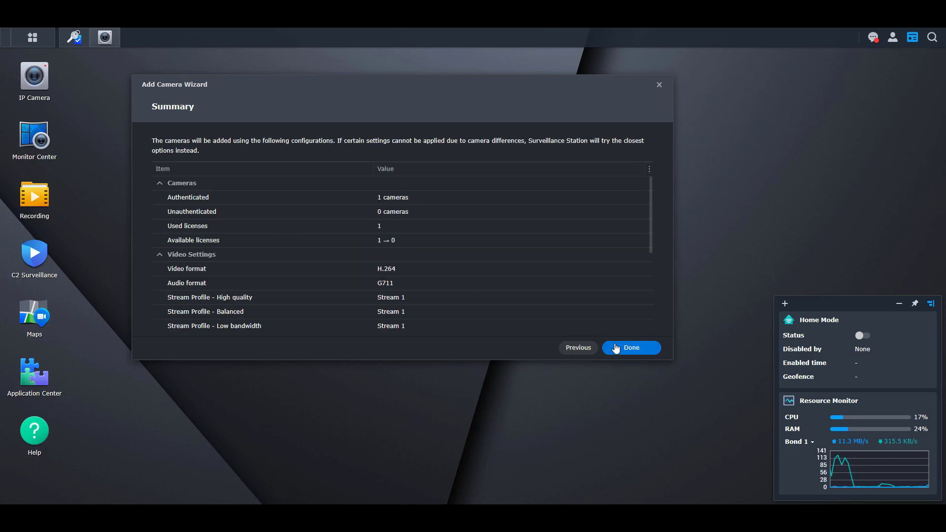
pyautogui.click(618, 349)
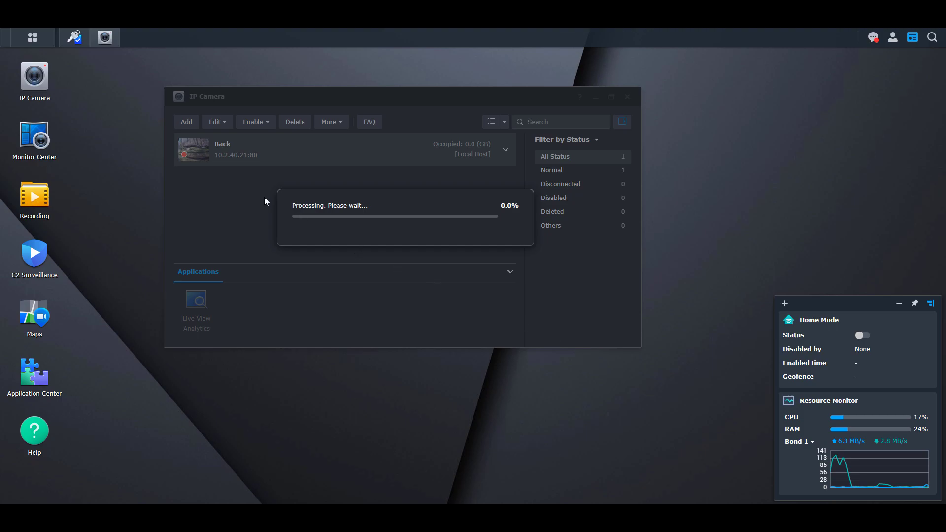
# Step: Restore the minimized License window and let the new camera finish processing
pyautogui.click(74, 37)
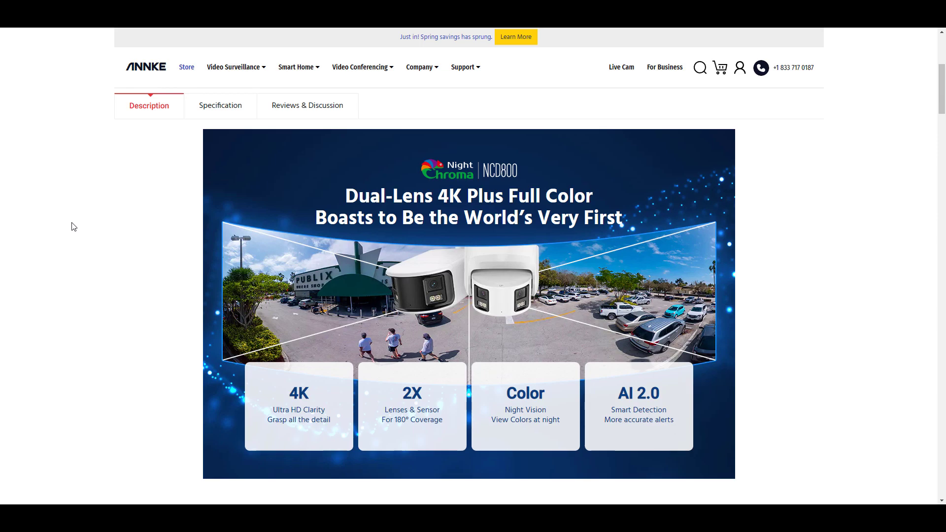
# Step: Scroll down the NCD800 page through the dual-lens and stitched 180° view sections
pyautogui.scroll(-2, 73, 226)
pyautogui.scroll(-5, 73, 227)
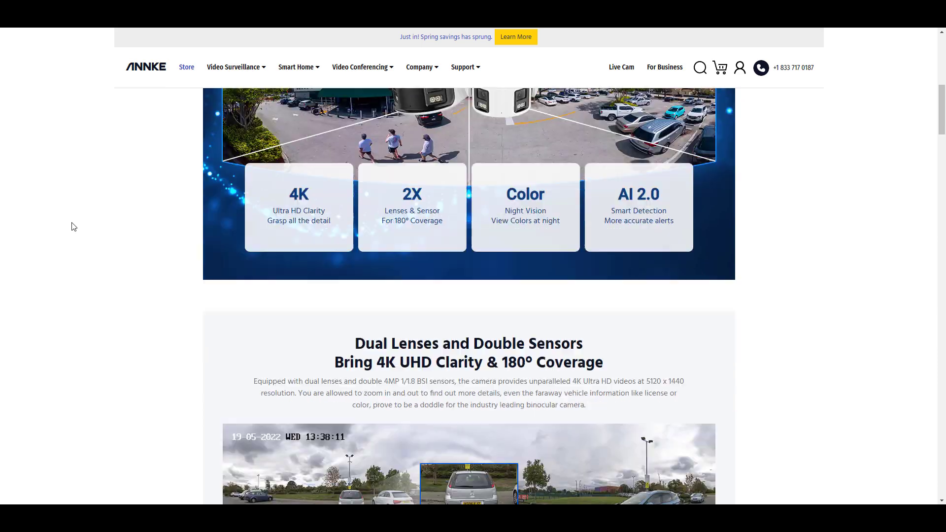
pyautogui.scroll(-2, 73, 227)
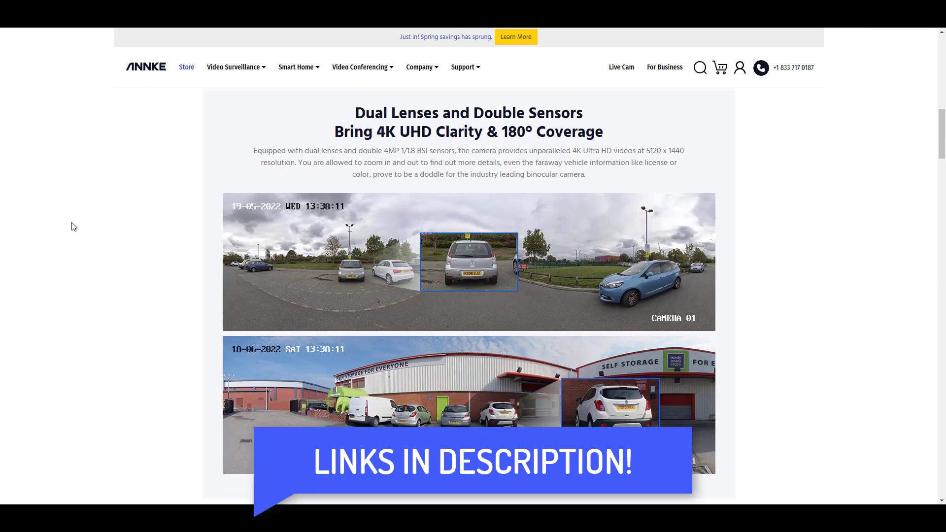
pyautogui.scroll(-3, 73, 227)
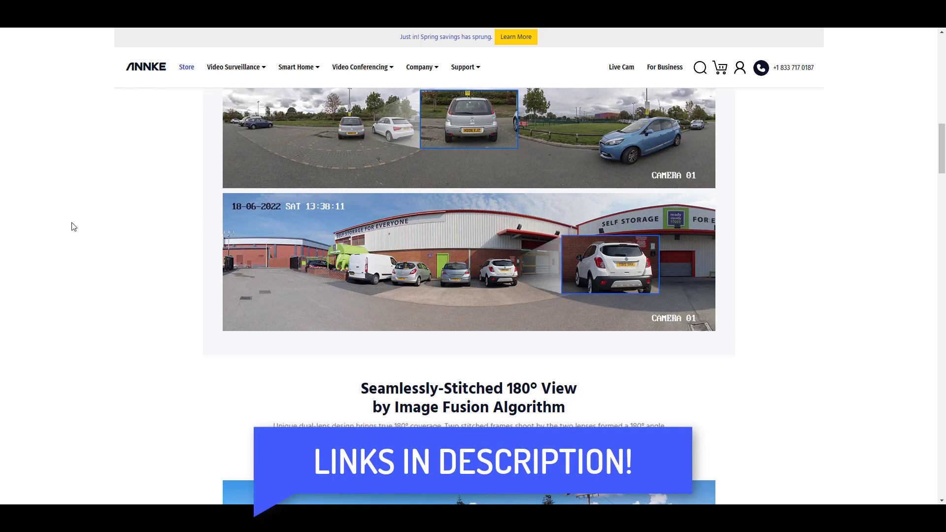
pyautogui.scroll(-6, 73, 227)
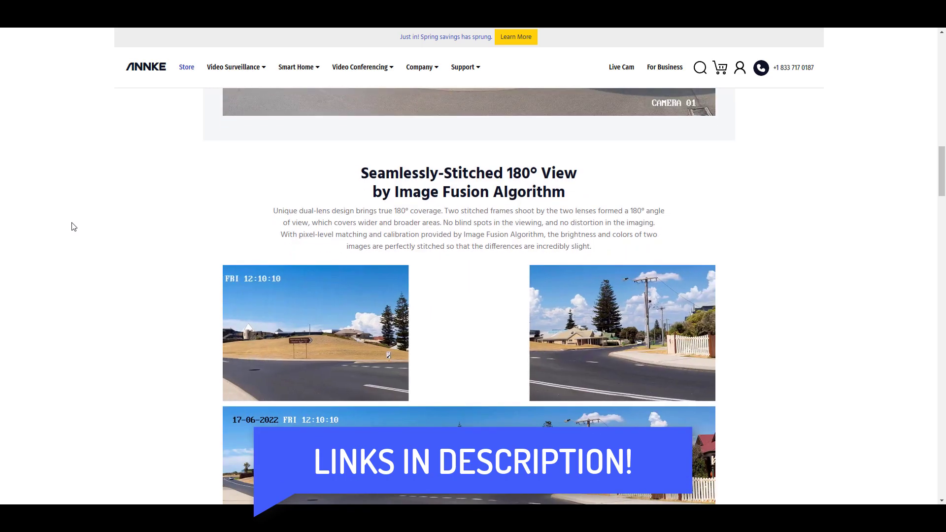
pyautogui.scroll(-2, 73, 226)
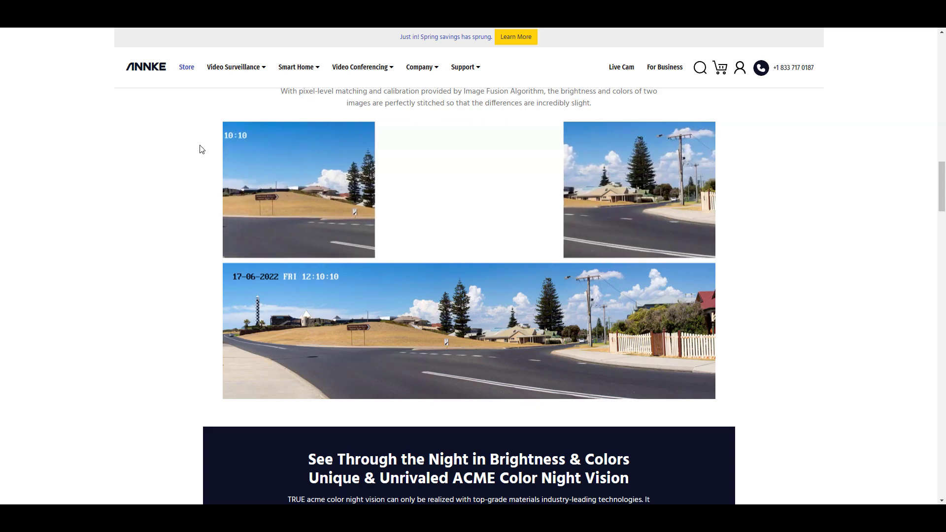
# Step: Scroll to the FCD600 banner listing 6MP BSI sensor, 2X lenses, color night vision and AI 2.0
pyautogui.scroll(7, 364, 79)
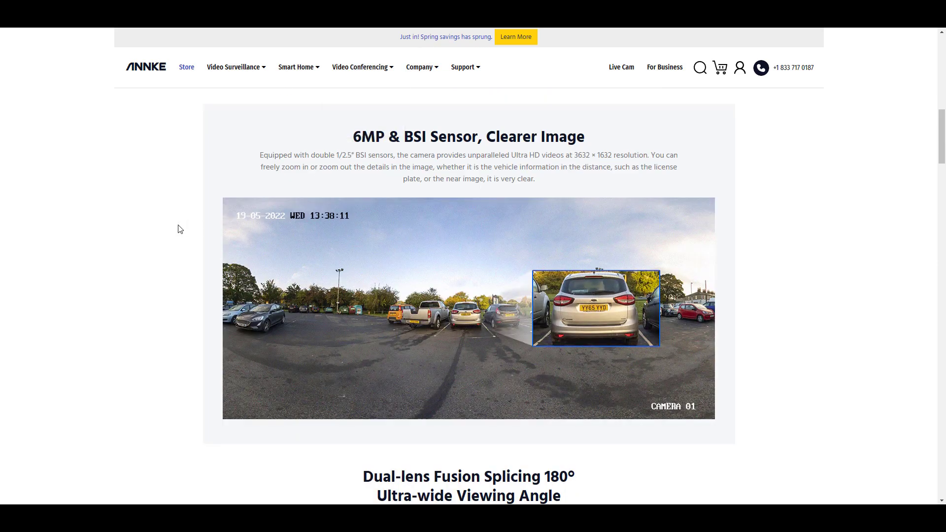
pyautogui.scroll(1, 179, 230)
pyautogui.scroll(6, 179, 229)
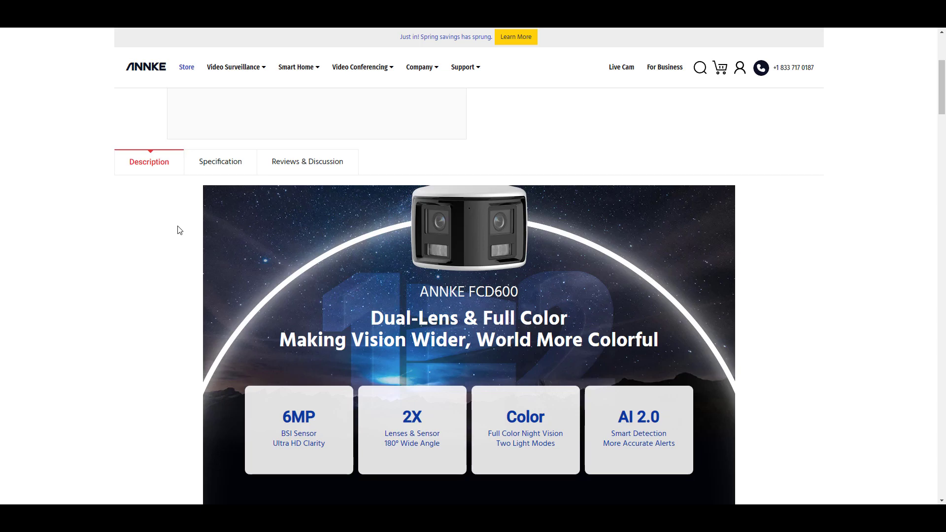
pyautogui.scroll(-1, 179, 230)
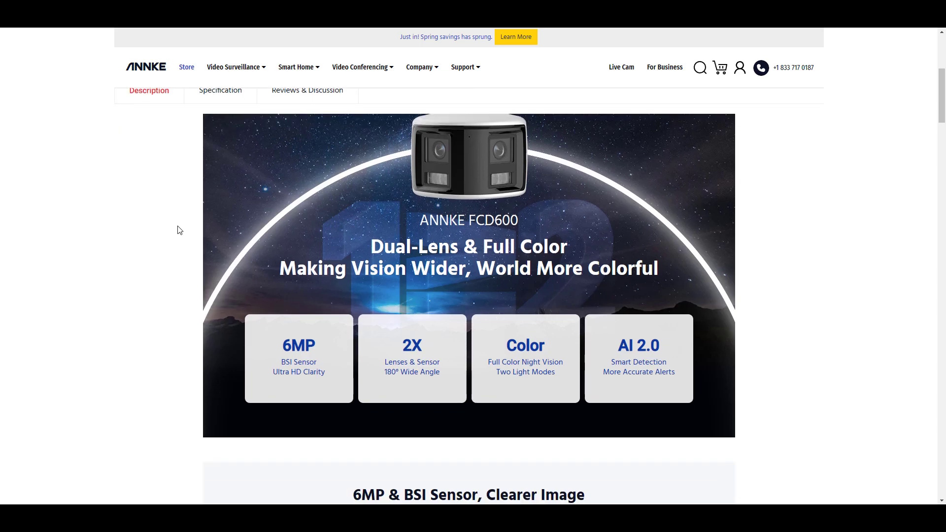